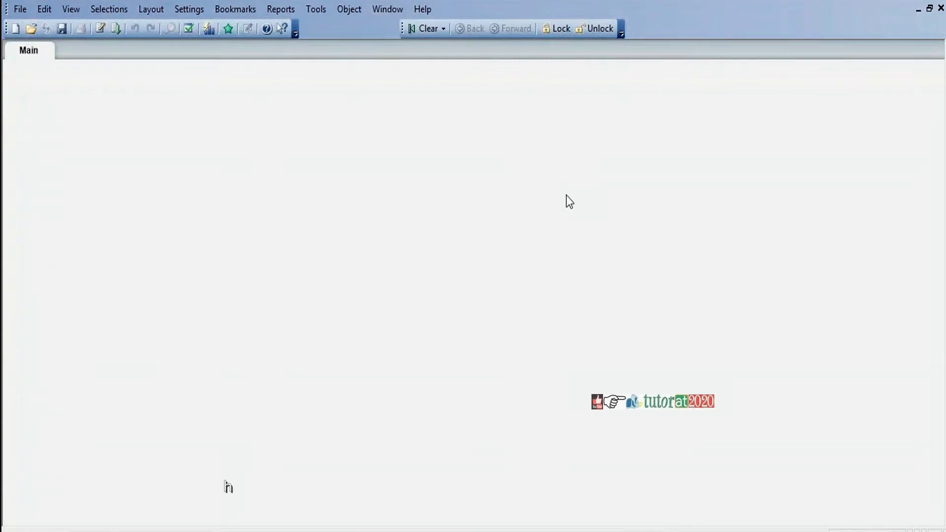
- Open the Edit Script dialog with Ctrl+E
key("ctrl+e")
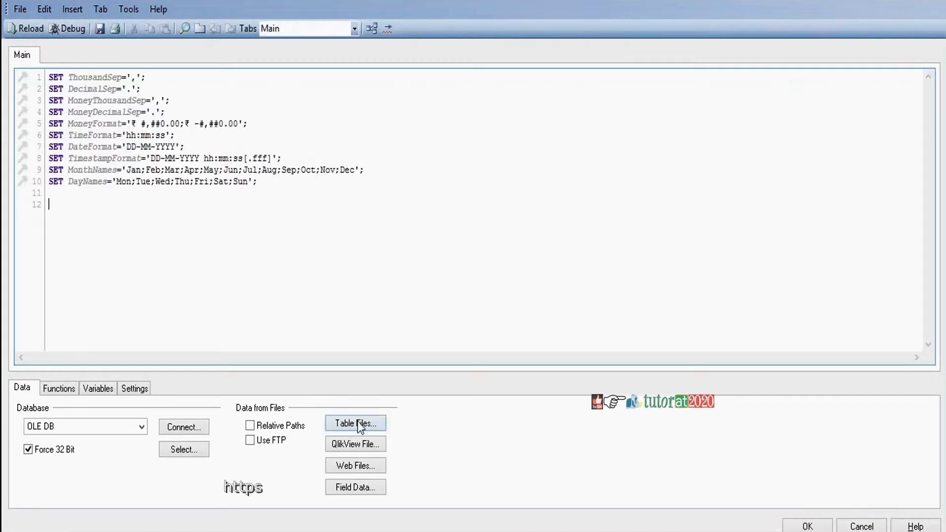
- Import orderlog.csv and EventLog.csv through the File Wizard as two LOAD statements
left_click(353, 423)
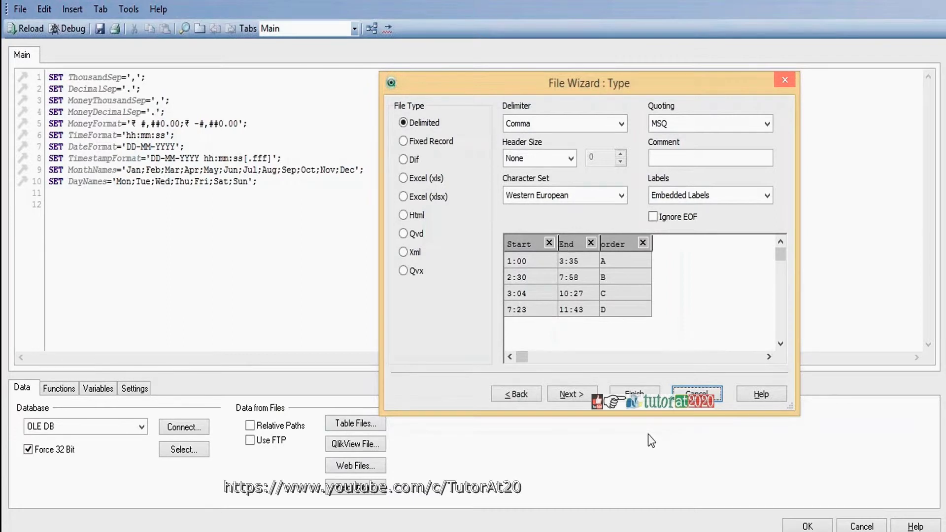
left_click(634, 394)
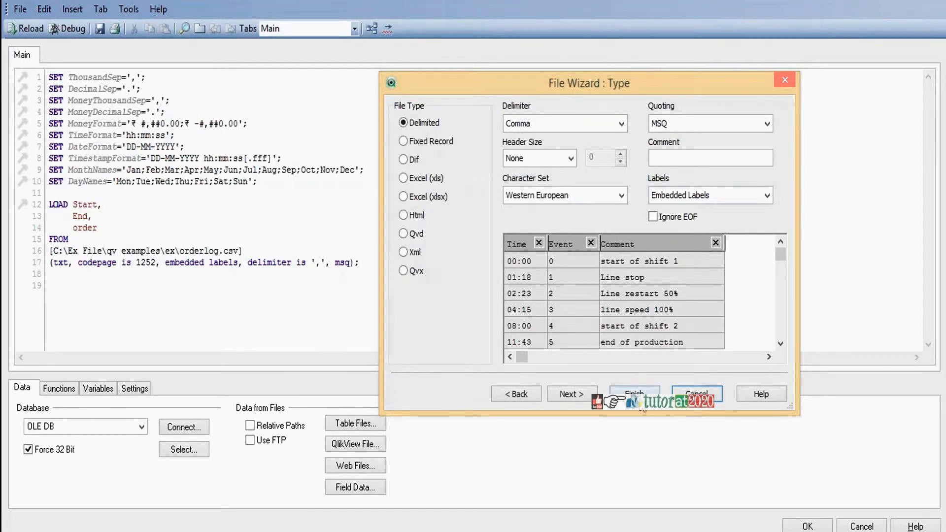
left_click(634, 394)
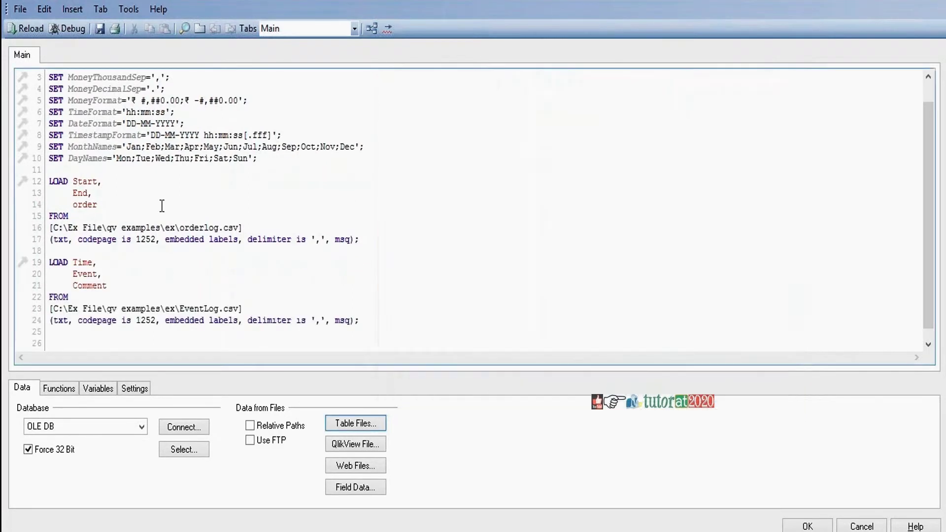
- Label the two loads 'OrderLog:' and 'EventLog:' and add blank lines at the script's end
left_click(61, 171)
key("Return")
type("Order")
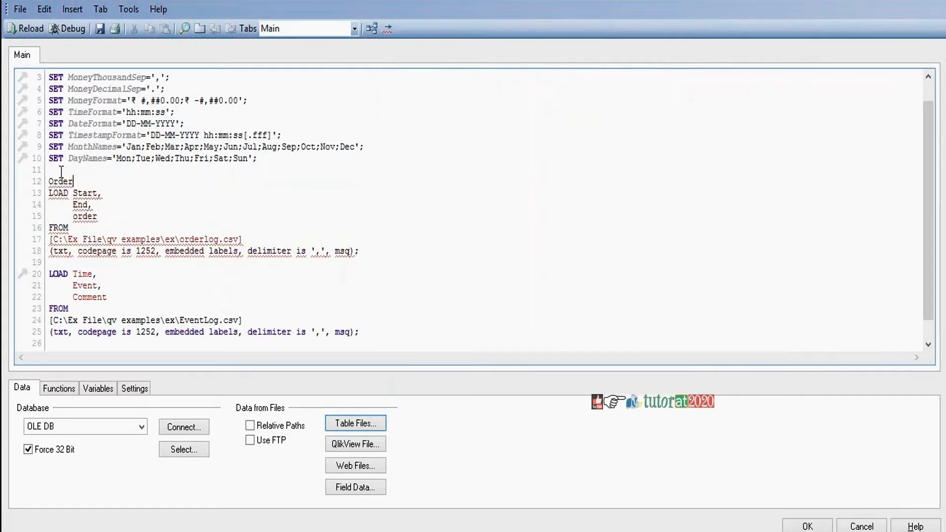
type("Log:")
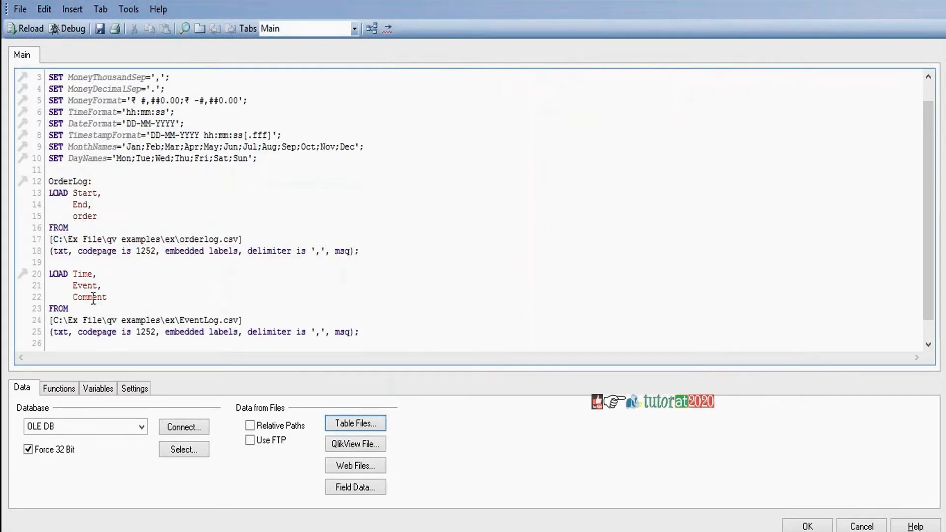
left_click(54, 267)
key("Return")
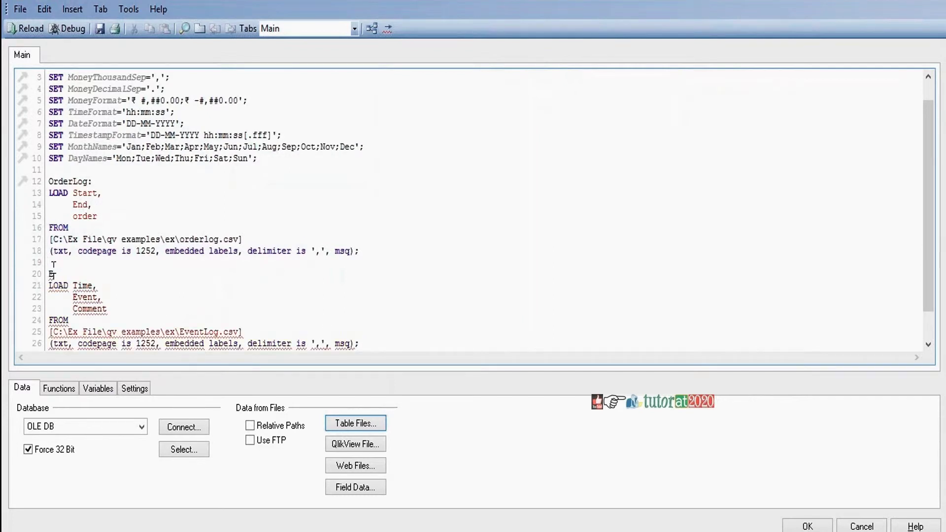
type("EventLog:")
left_click(357, 342)
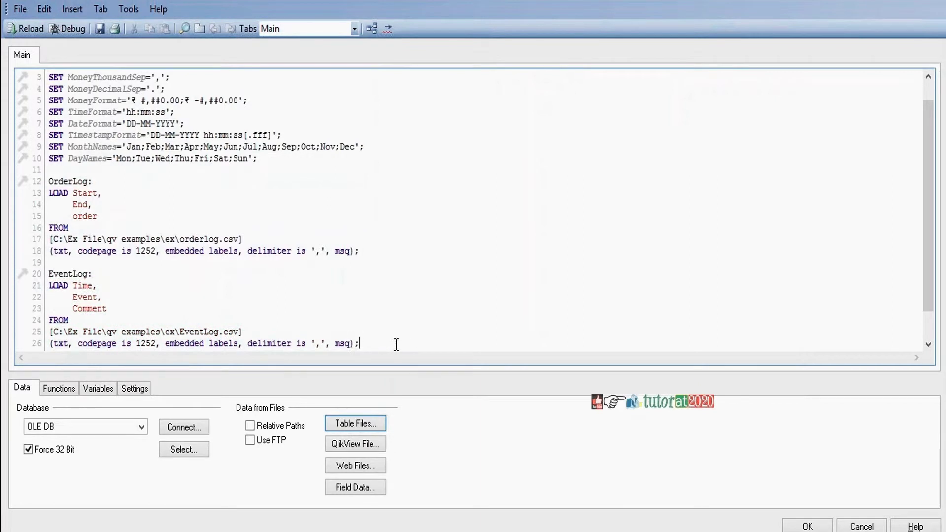
key("Return")
key("Return")
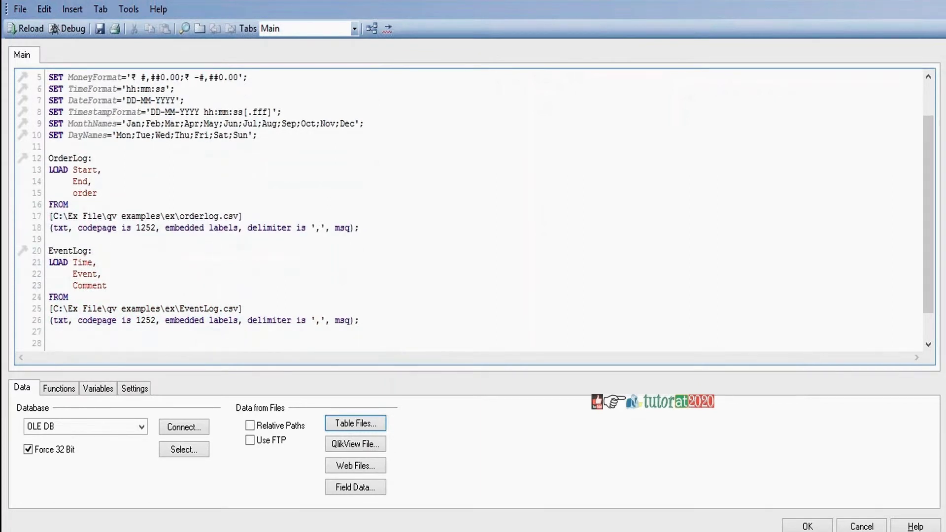
key("Return")
key("Return")
key("Return")
key("Return")
key("Return")
key("Return")
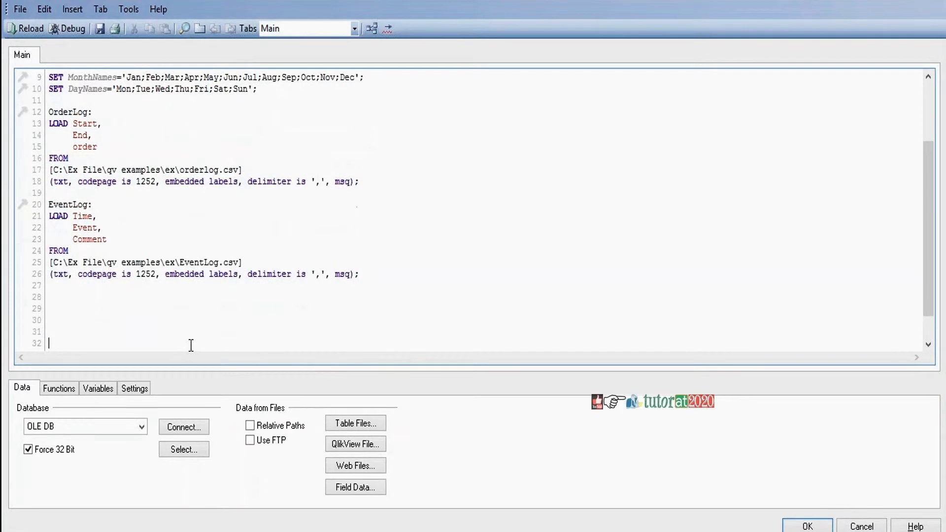
- Write 'IntervalMatch(Time) LOAD Start,End Resident OrderLog;' on line 29 of the script
left_click(61, 287)
type("in")
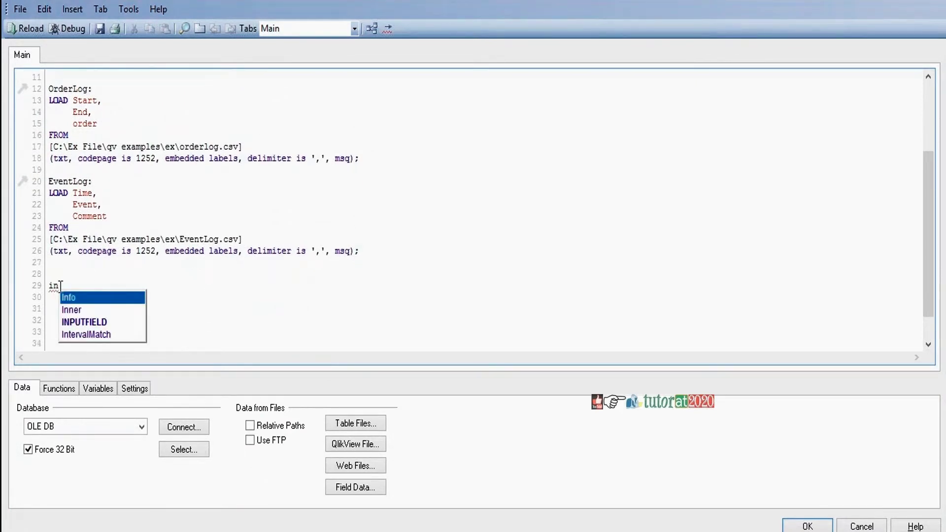
type("t")
key("Return")
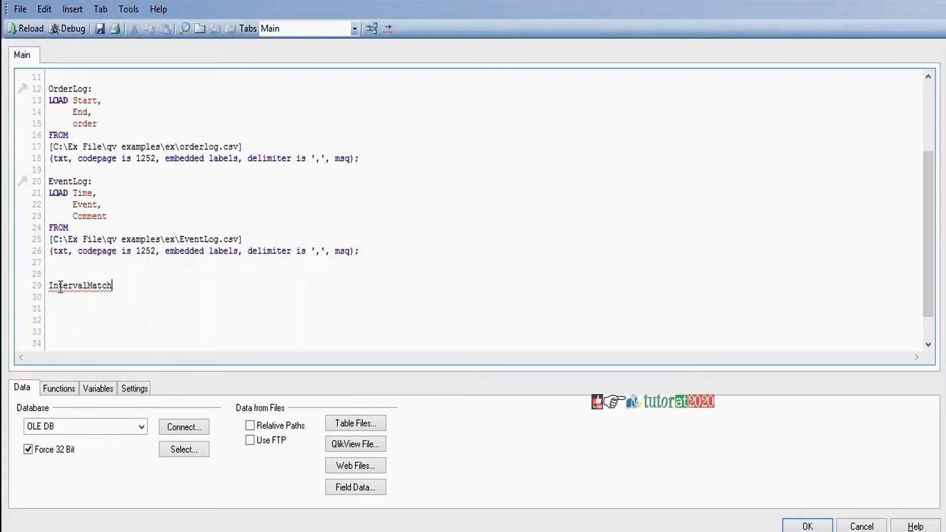
type("(Time) l")
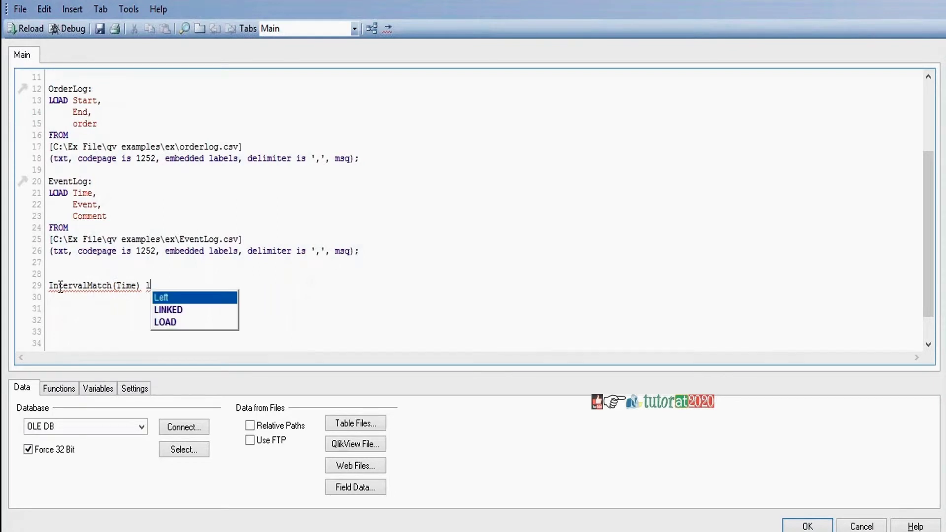
type("o")
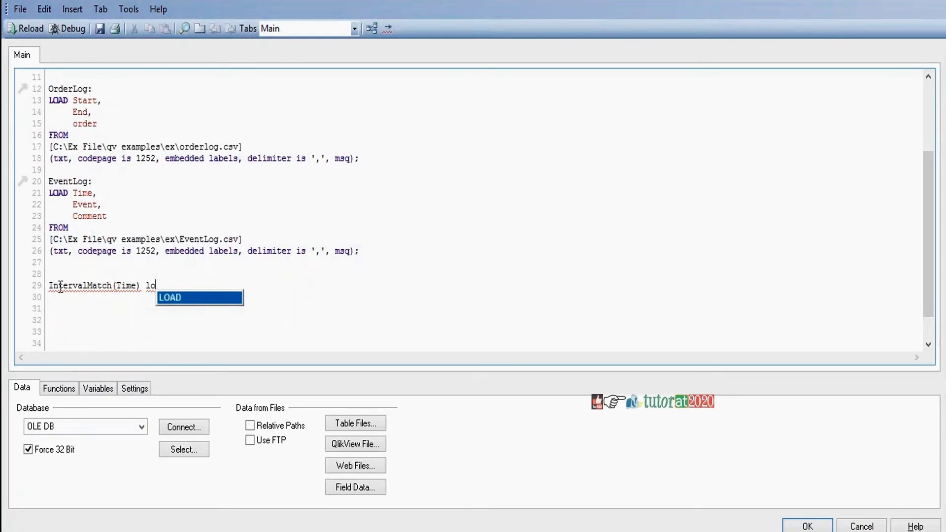
key("Return")
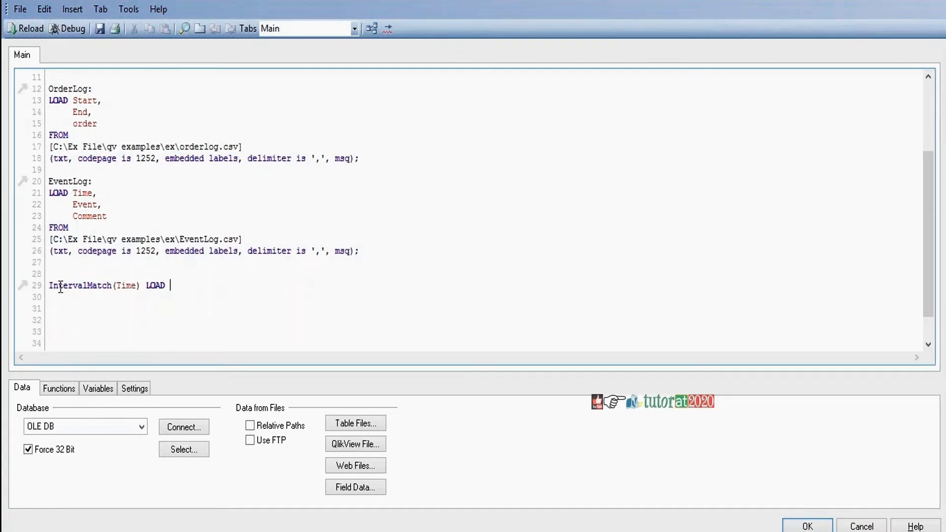
type("St")
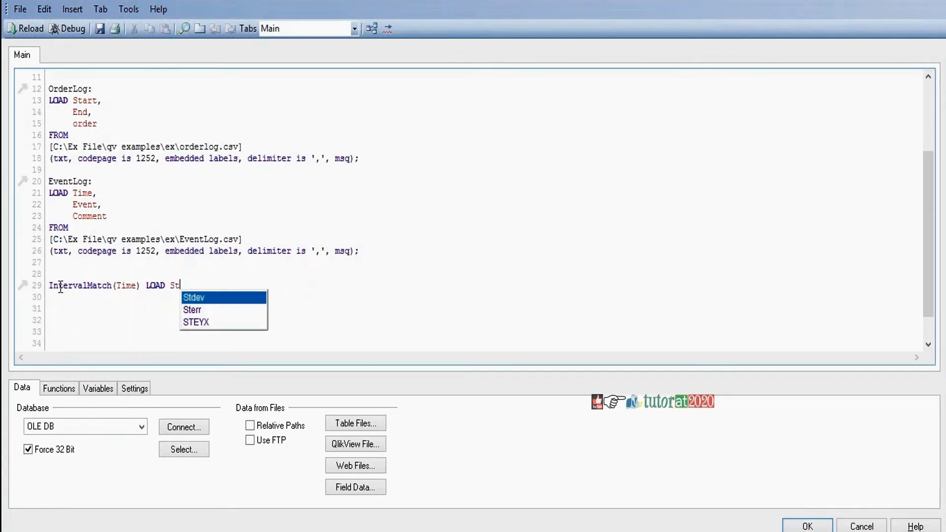
type("art,End r")
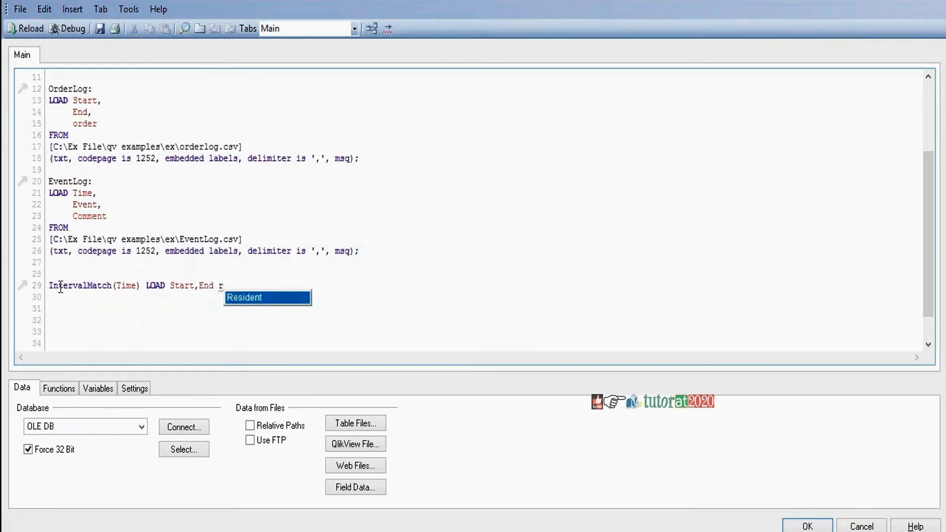
key("Return")
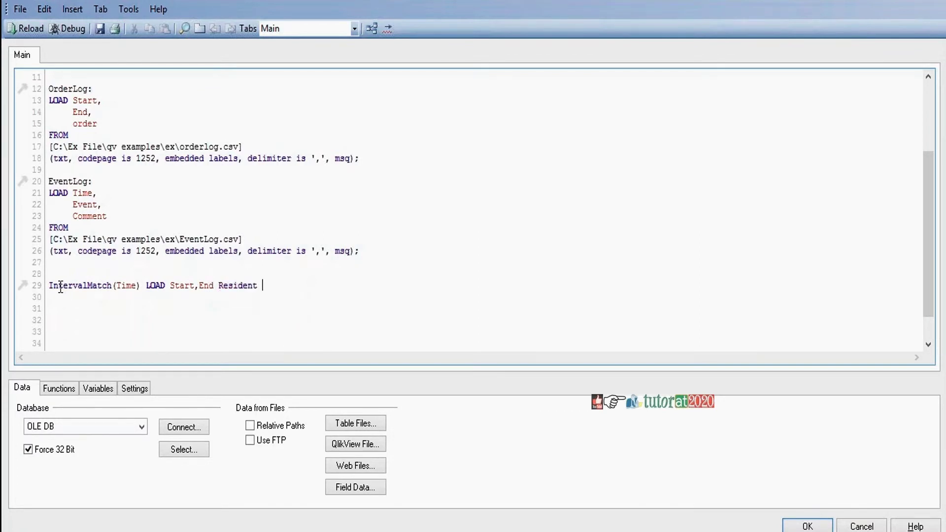
type("OrderLog;")
left_click_drag(167, 291, 237, 292)
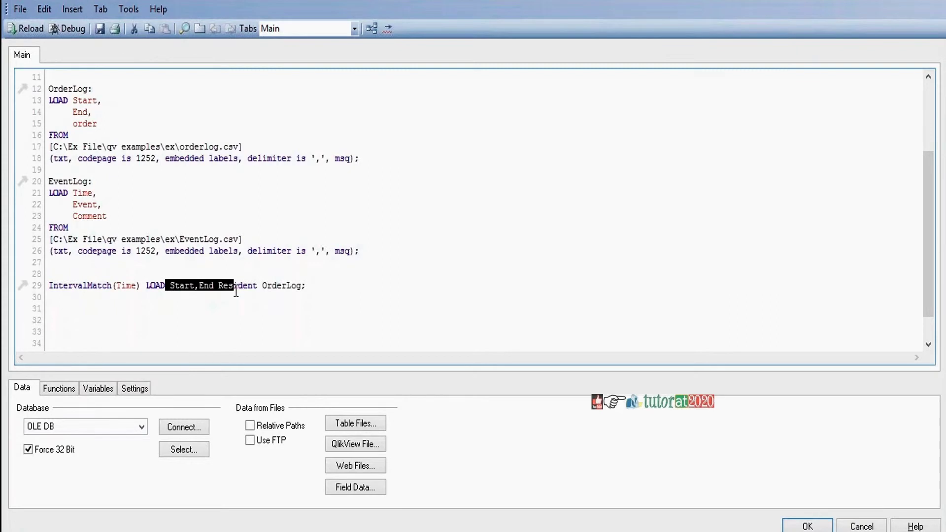
left_click(332, 294)
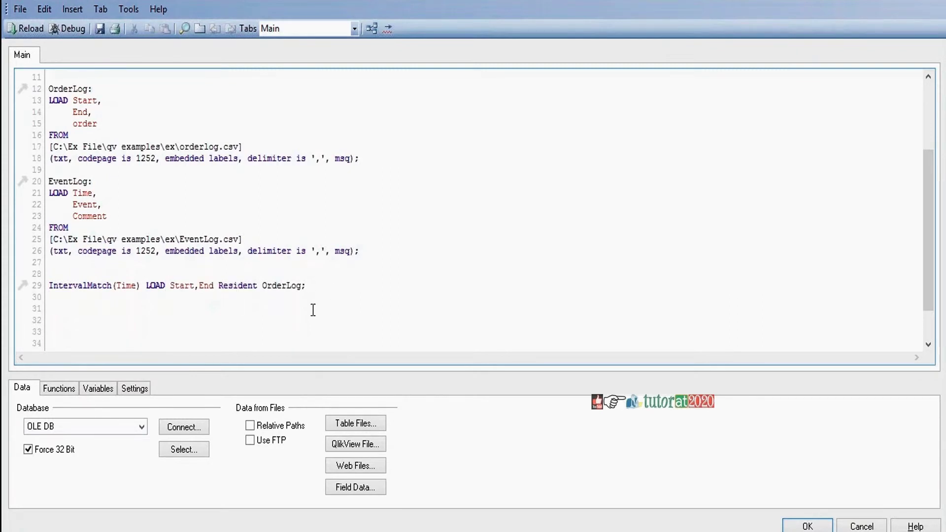
- Reload the script and close Sheet Properties without adding any fields
left_click(28, 33)
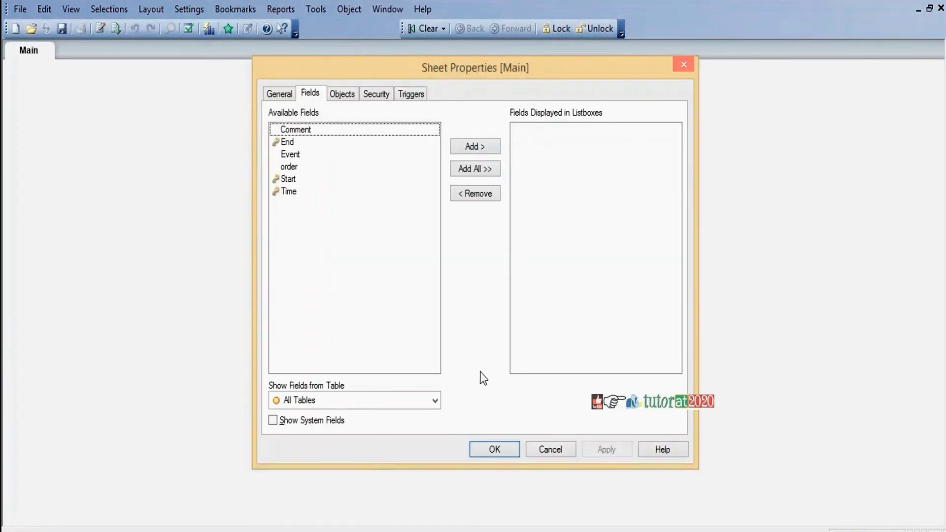
left_click(501, 449)
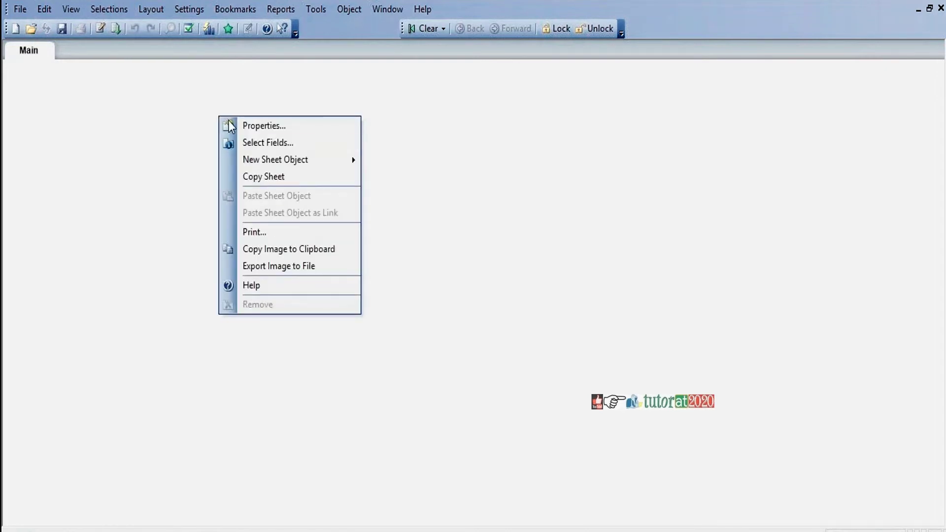
- Create a new Table Box and add all six fields to Fields Displayed in Tablebox
mouse_move(261, 161)
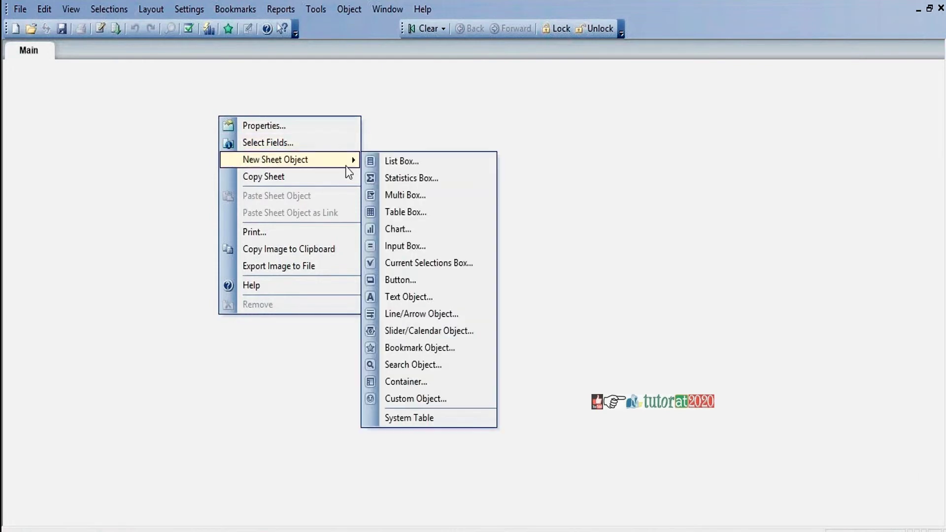
left_click(410, 217)
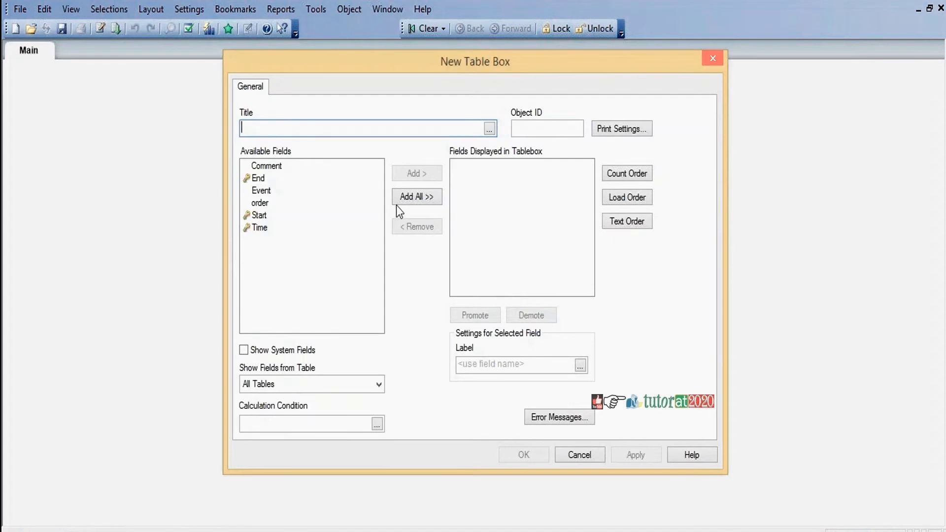
left_click(421, 197)
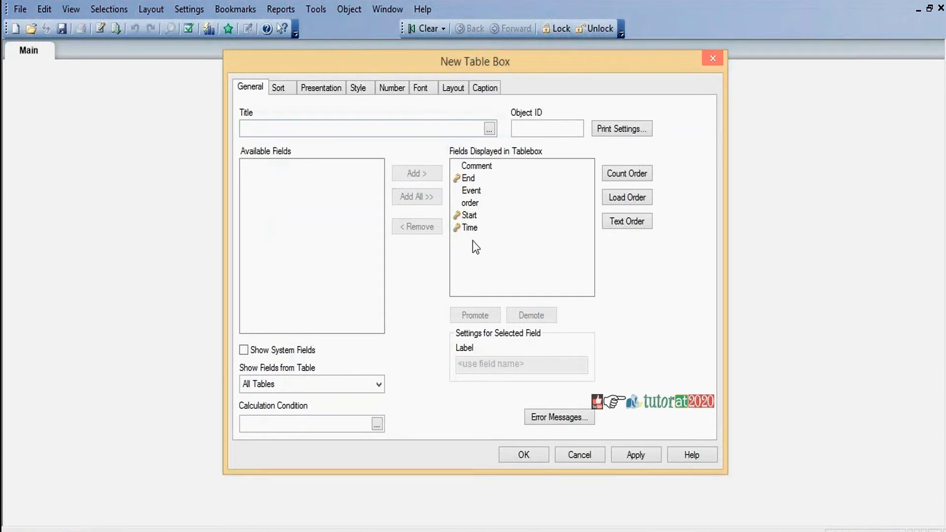
- Promote order, Event and Start so columns read order, Event, Comment, Start, End, Time, then confirm
left_click(468, 215)
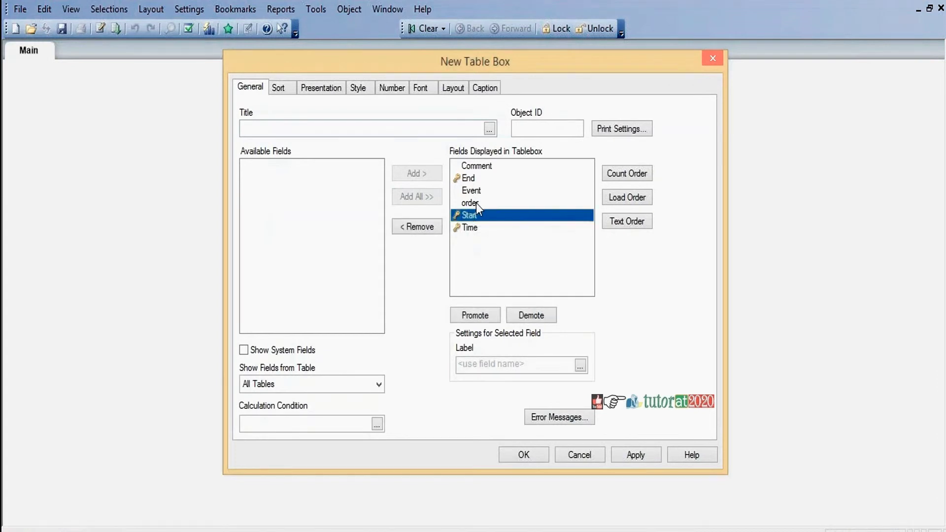
left_click(471, 204)
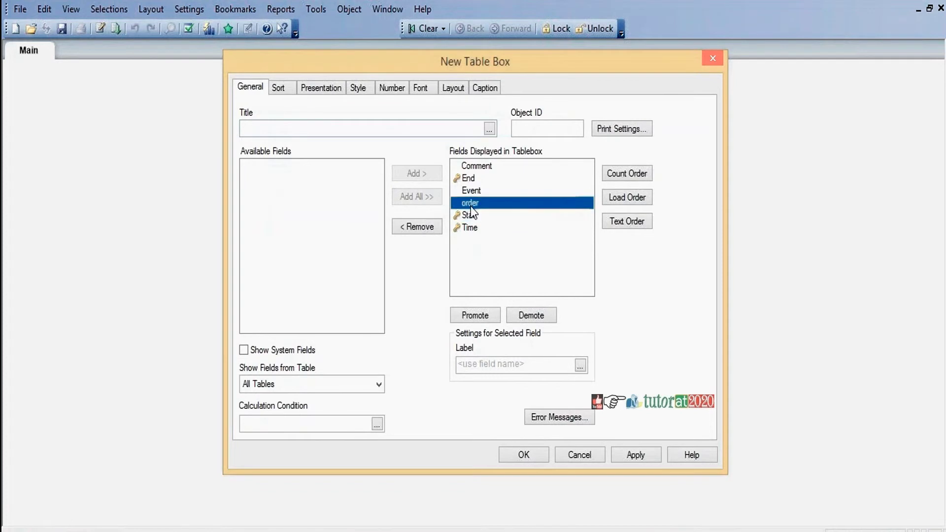
left_click(475, 316)
left_click(475, 315)
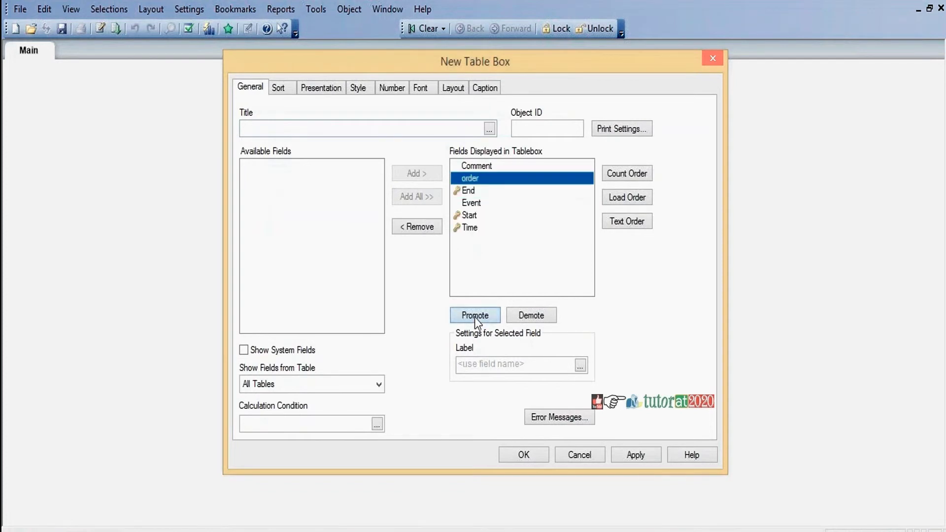
left_click(475, 316)
left_click(473, 203)
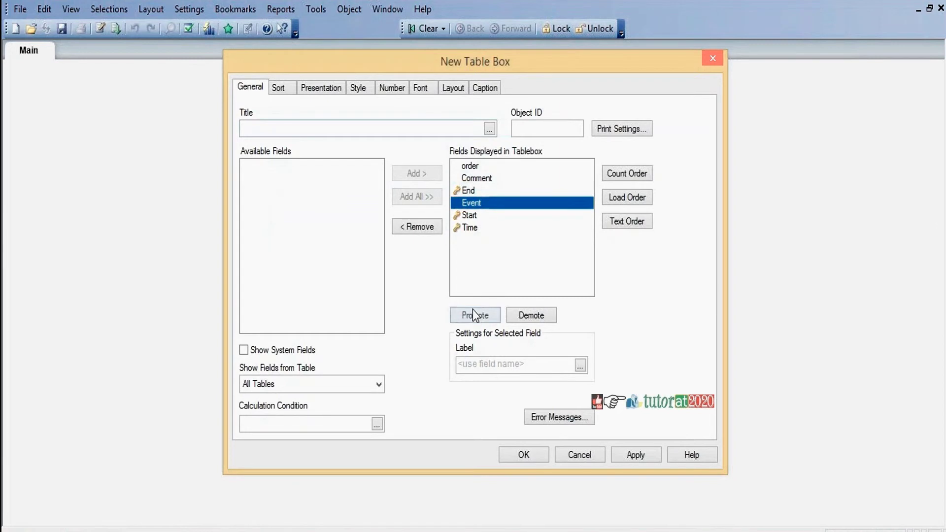
left_click(476, 317)
left_click(476, 316)
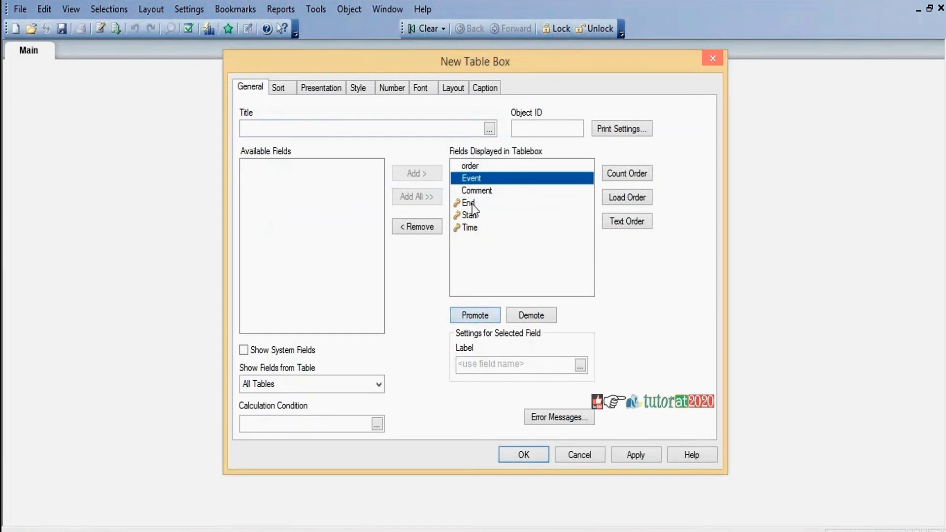
left_click(470, 216)
left_click(475, 316)
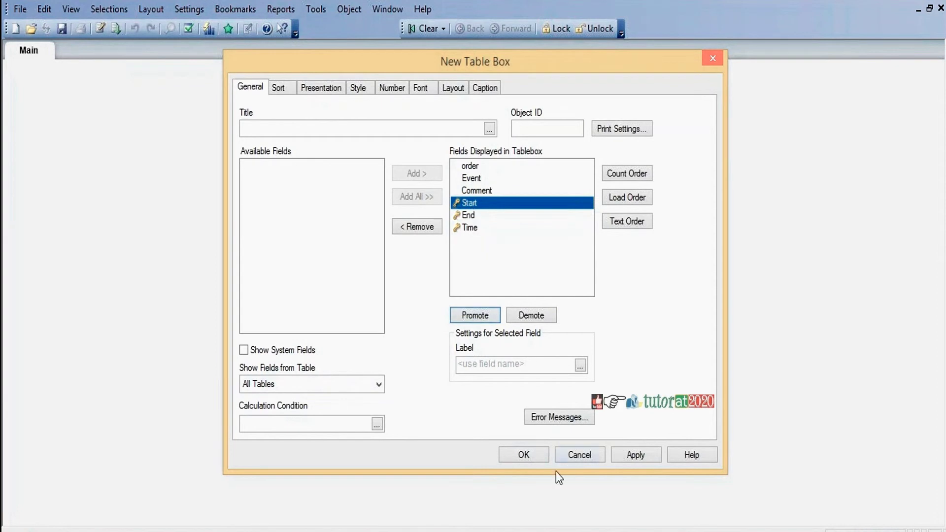
left_click(525, 456)
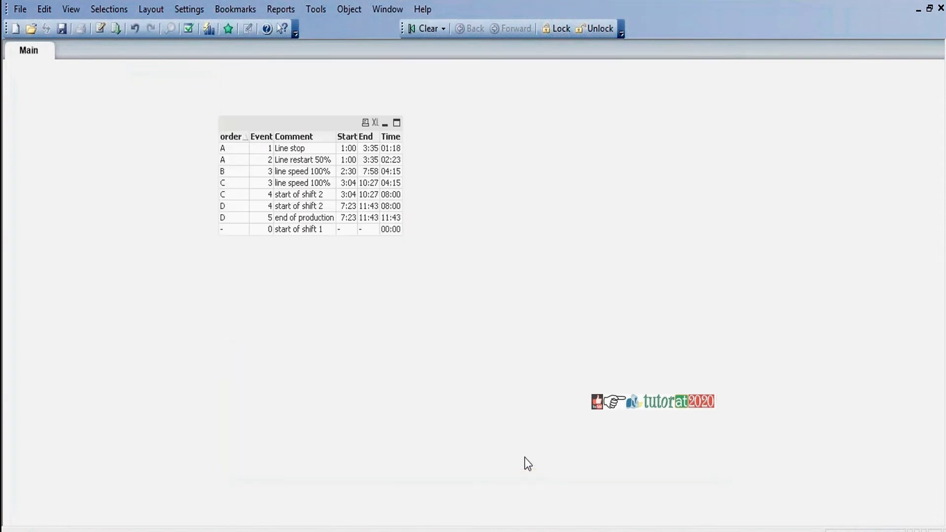